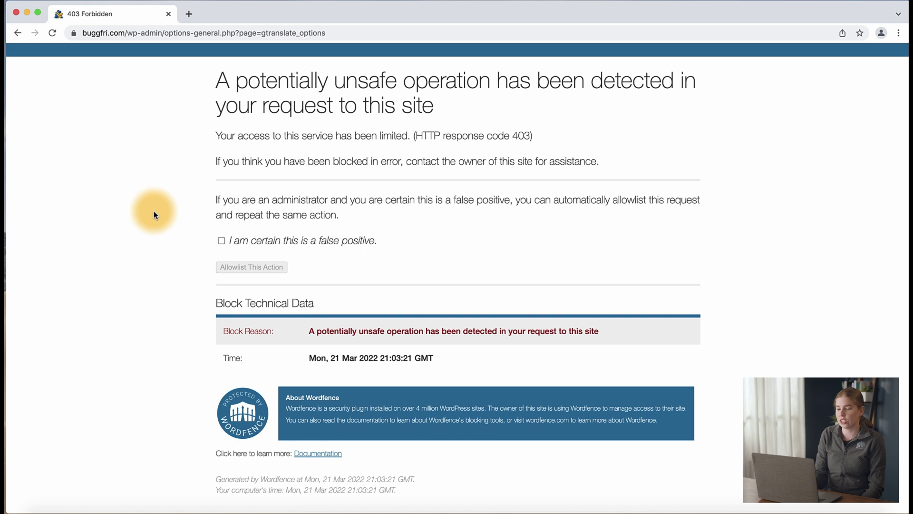
# Allowlist the blocked request as a false positive, then reload and resubmit the GTranslate form.
pyautogui.click(221, 241)
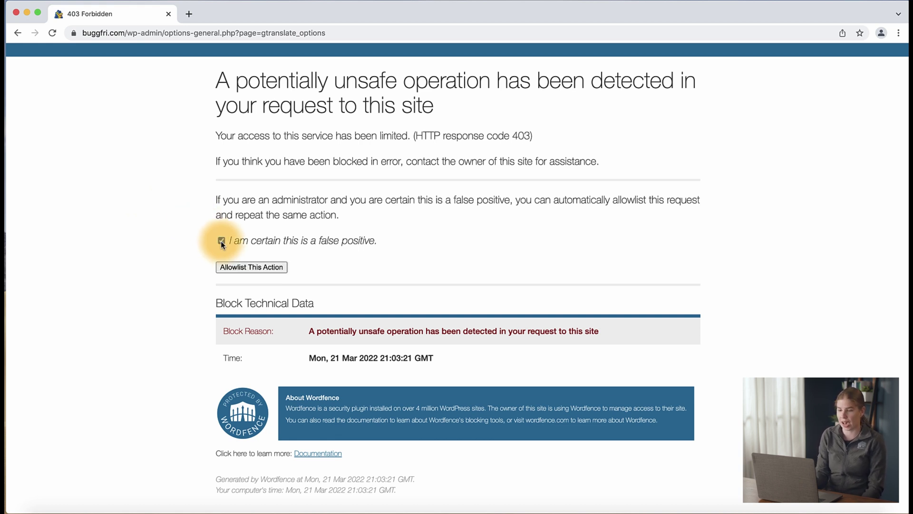
pyautogui.click(245, 269)
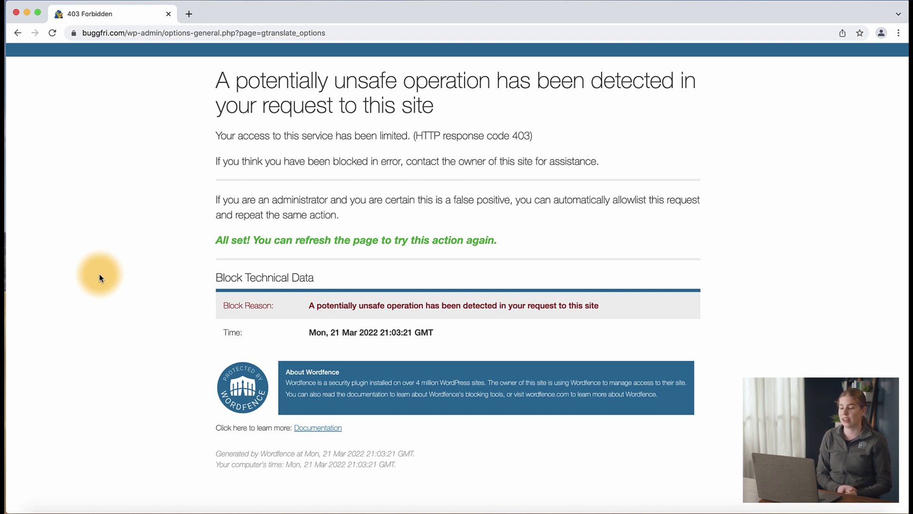
pyautogui.press('super+r')
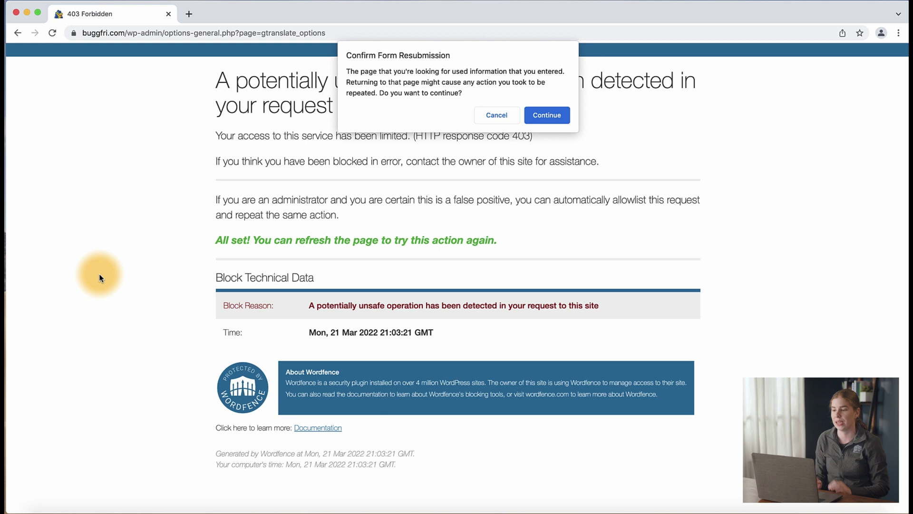
pyautogui.press('Return')
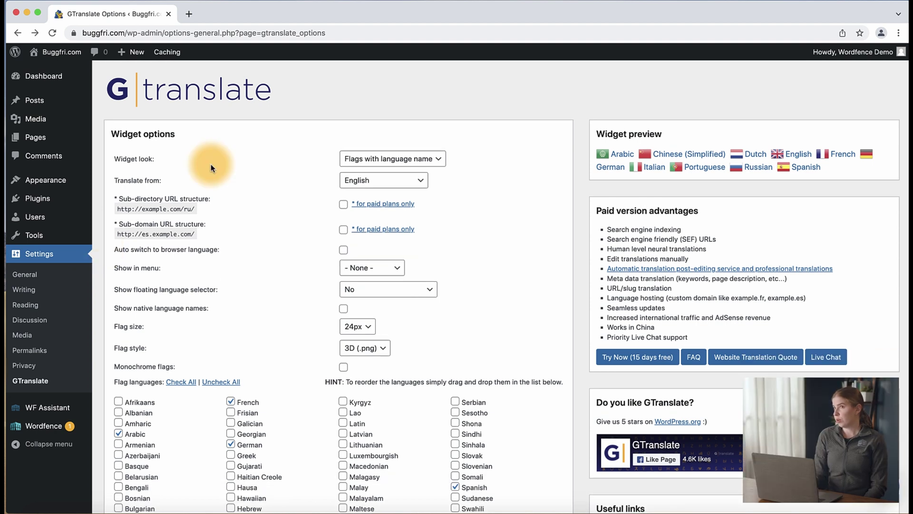
# Open Wordfence's All Firewall Options and locate the /wp-admin/options-general.php entry under Allowlisted URLs.
pyautogui.moveTo(48, 432)
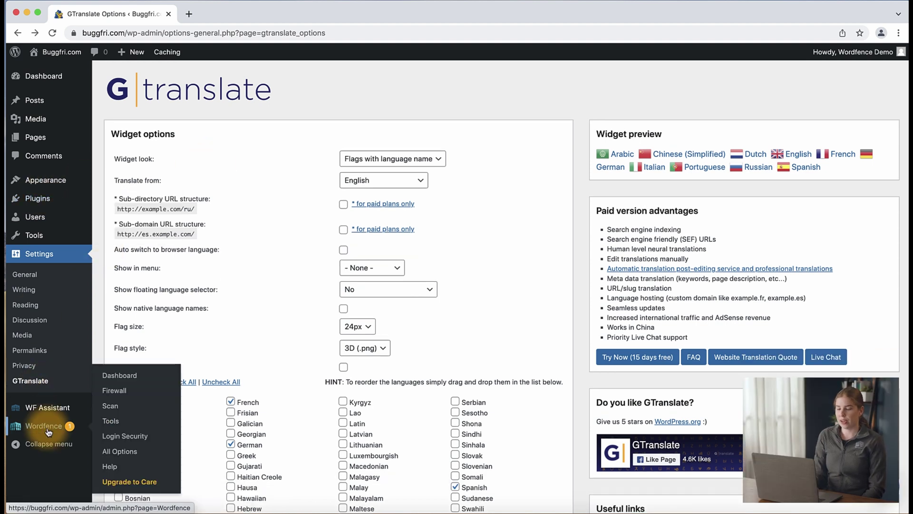
pyautogui.click(115, 395)
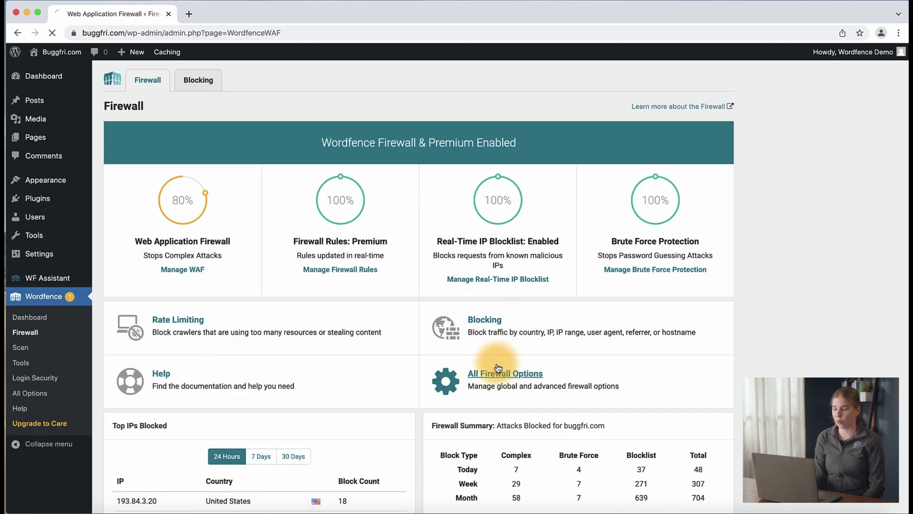
pyautogui.click(498, 373)
pyautogui.scroll(-3, 498, 368)
pyautogui.scroll(-12, 498, 367)
pyautogui.scroll(-10, 498, 367)
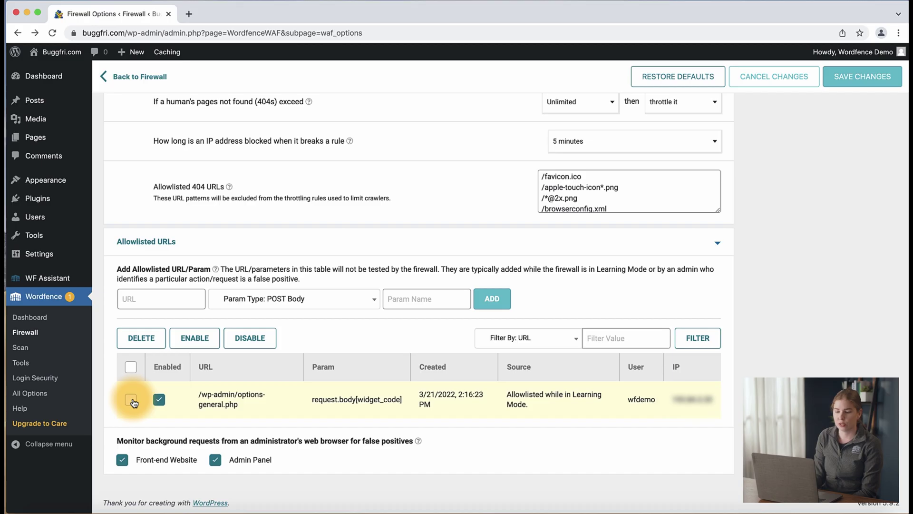
# Delete the /wp-admin/options-general.php allowlisted URL and save the firewall options.
pyautogui.click(131, 400)
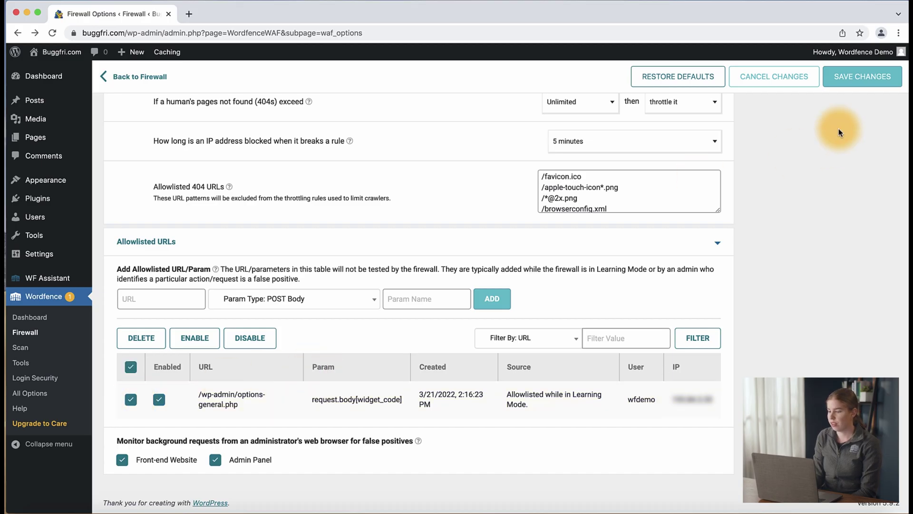
pyautogui.click(141, 338)
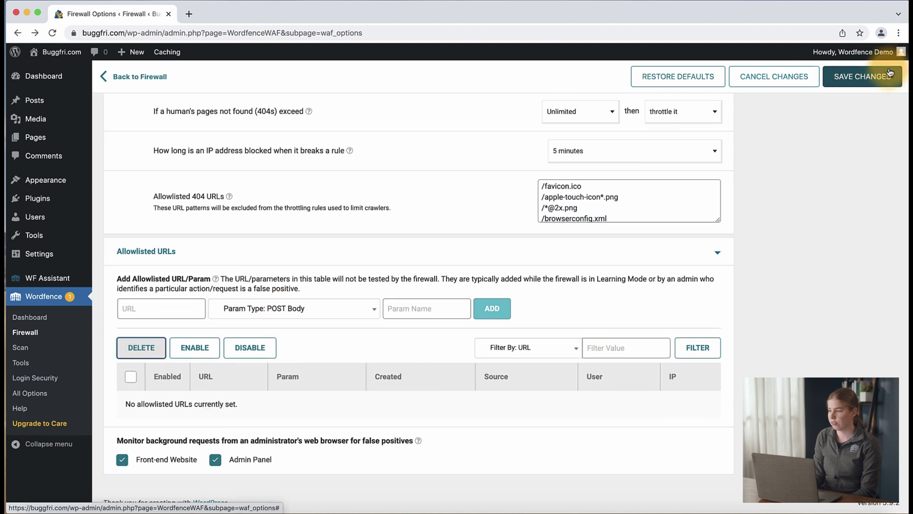
pyautogui.click(867, 77)
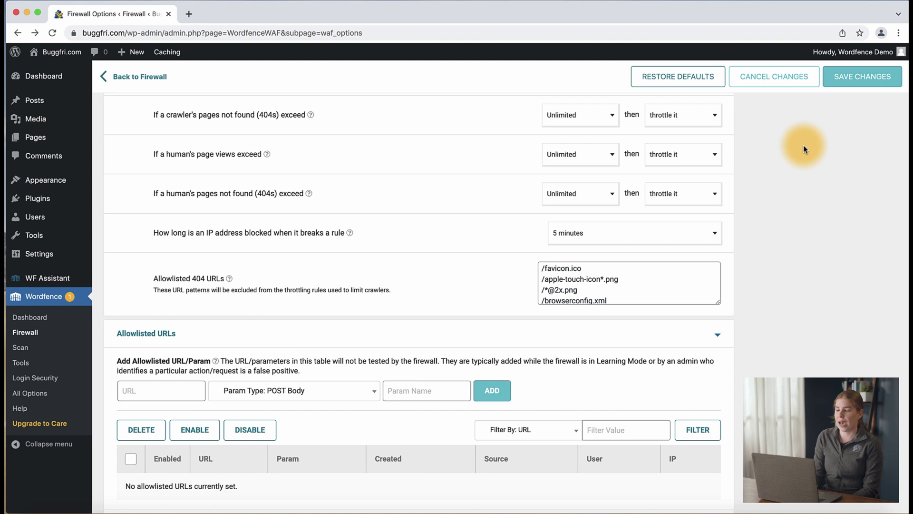
# Set the Web Application Firewall Status to Learning Mode and save the firewall options.
pyautogui.scroll(-2, 803, 145)
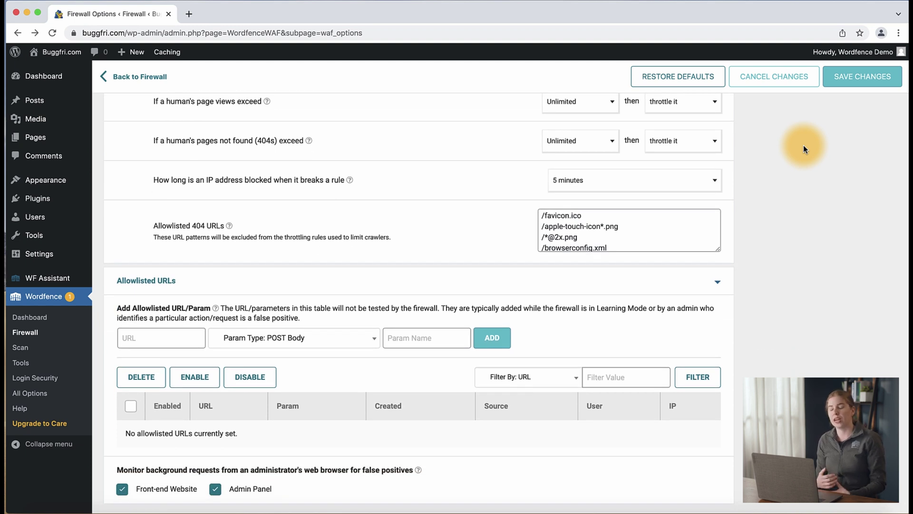
pyautogui.scroll(-1, 803, 149)
pyautogui.scroll(-1, 804, 149)
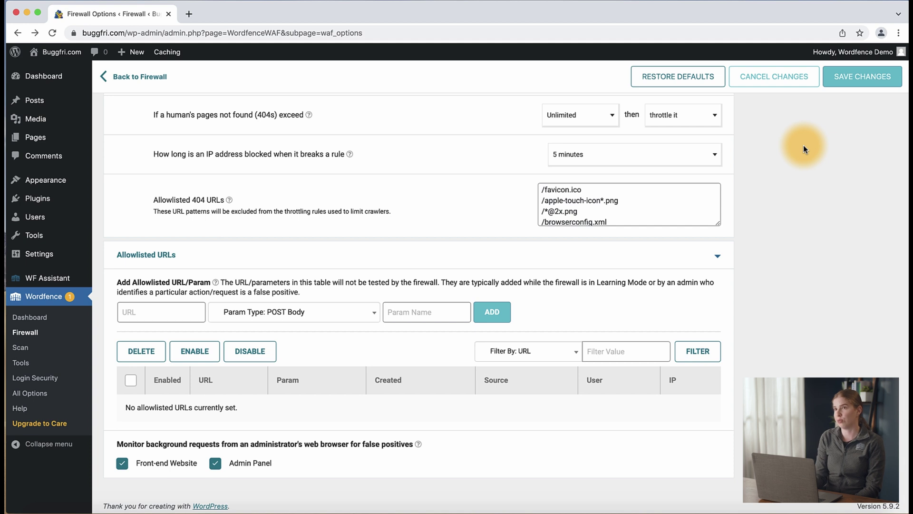
pyautogui.scroll(20, 804, 145)
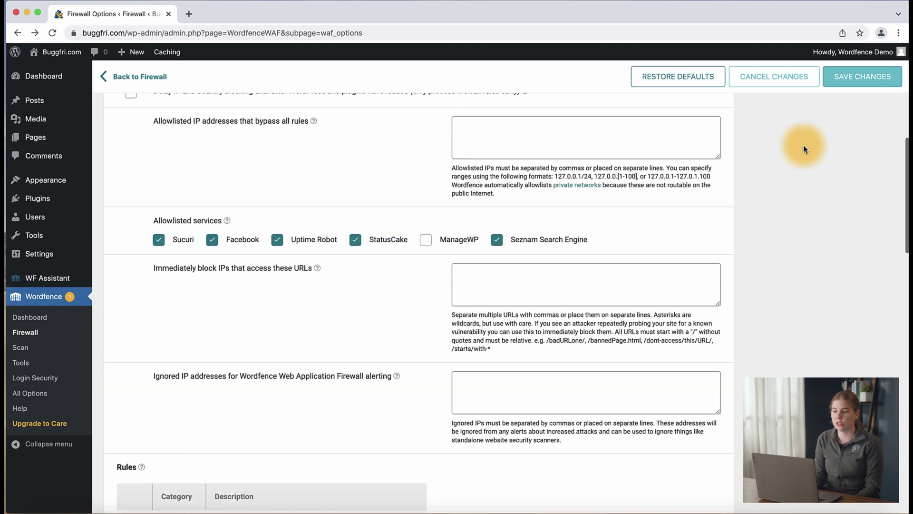
pyautogui.scroll(8, 804, 149)
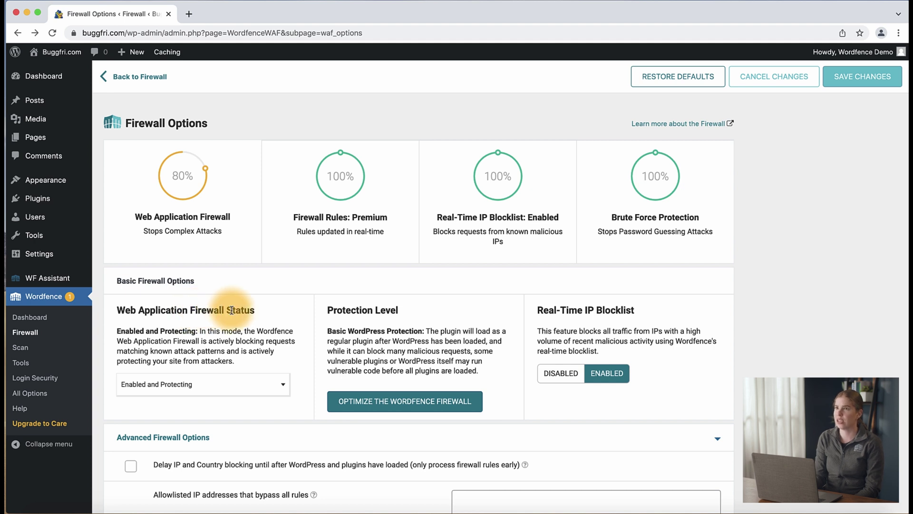
pyautogui.click(213, 384)
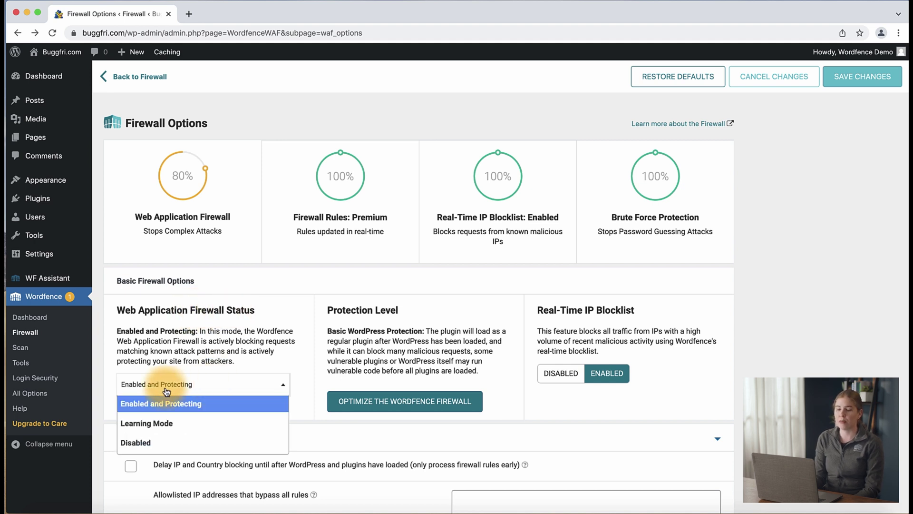
pyautogui.click(180, 423)
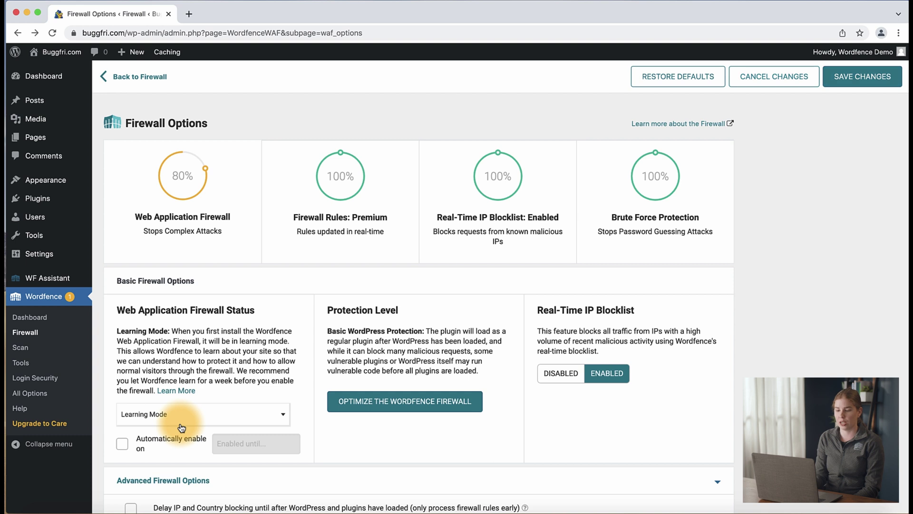
pyautogui.click(887, 80)
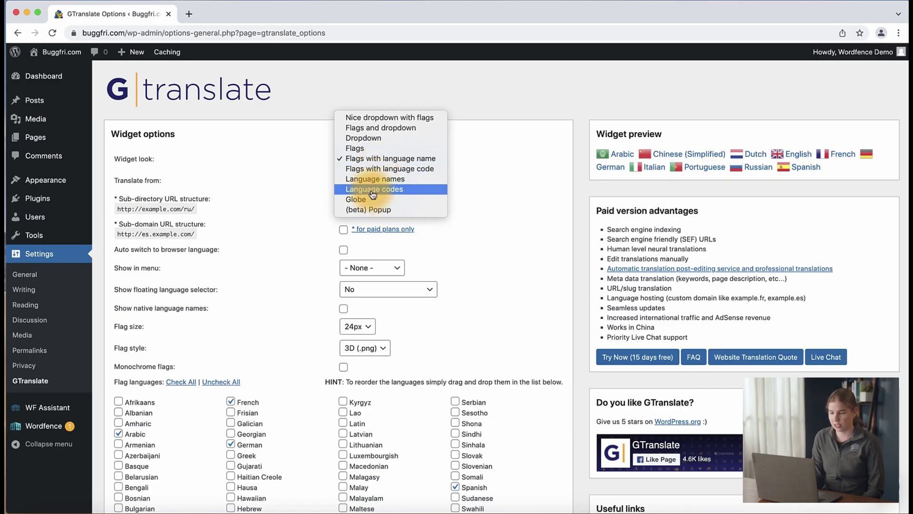
# Save the GTranslate options with widget look set to Language codes, then open Wordfence's Firewall page.
pyautogui.click(374, 190)
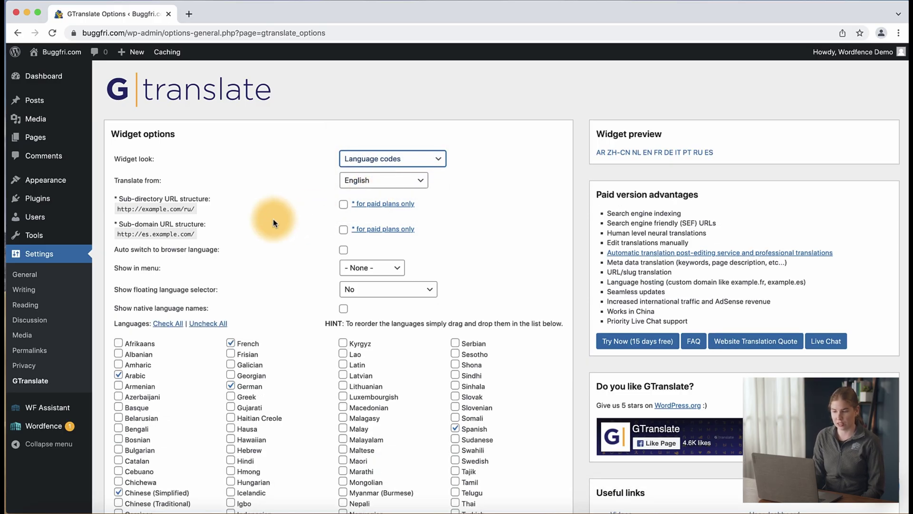
pyautogui.scroll(-10, 273, 218)
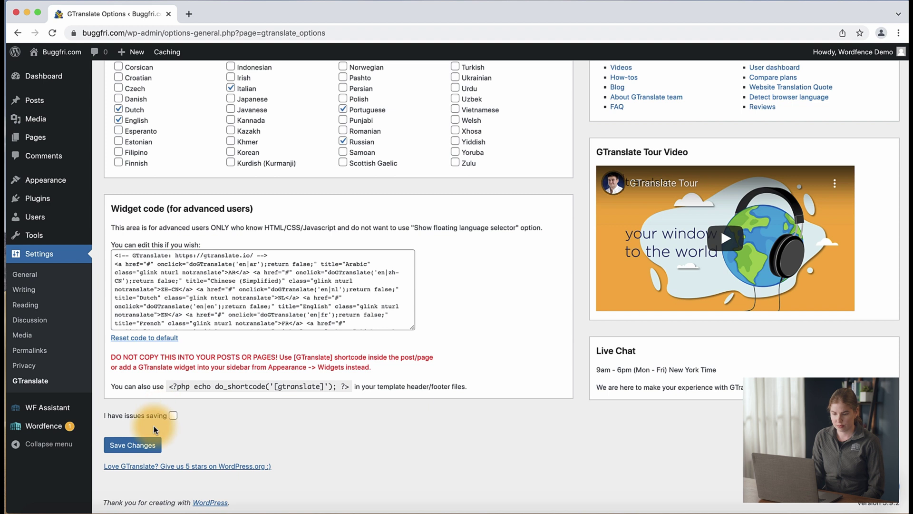
pyautogui.click(143, 444)
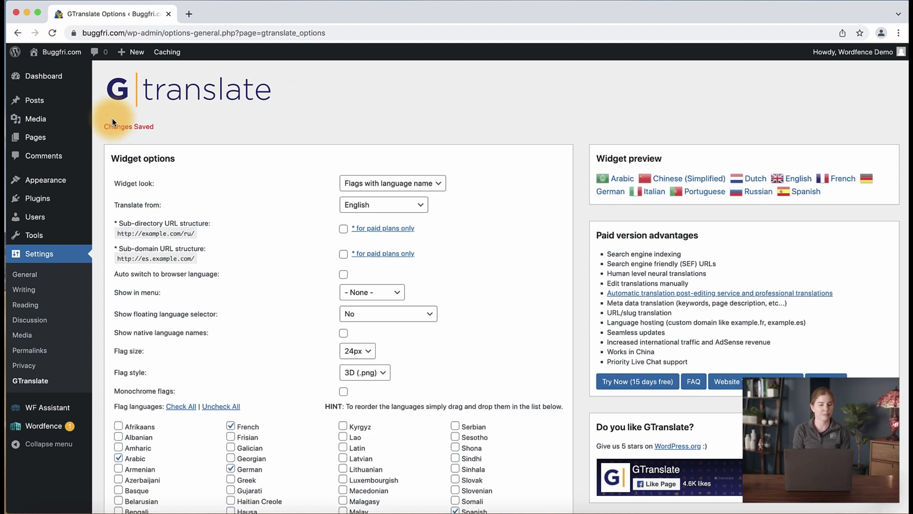
pyautogui.moveTo(51, 426)
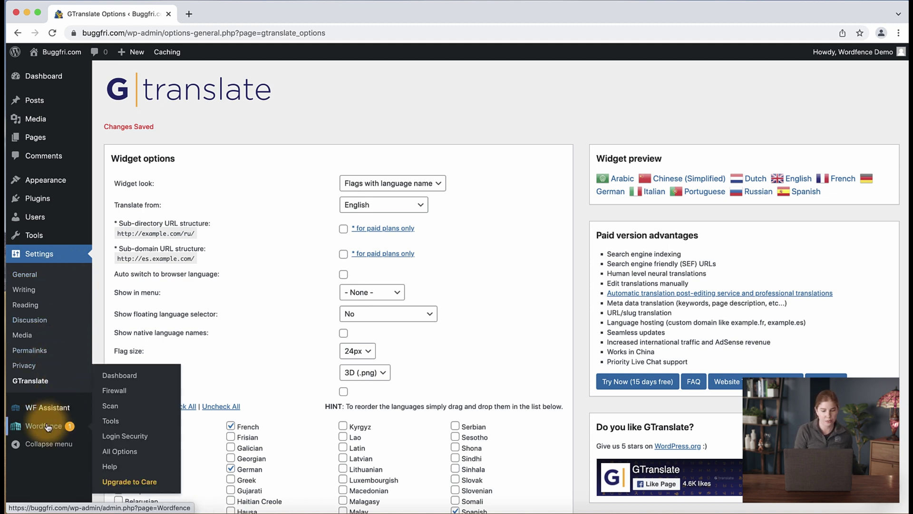
pyautogui.click(110, 394)
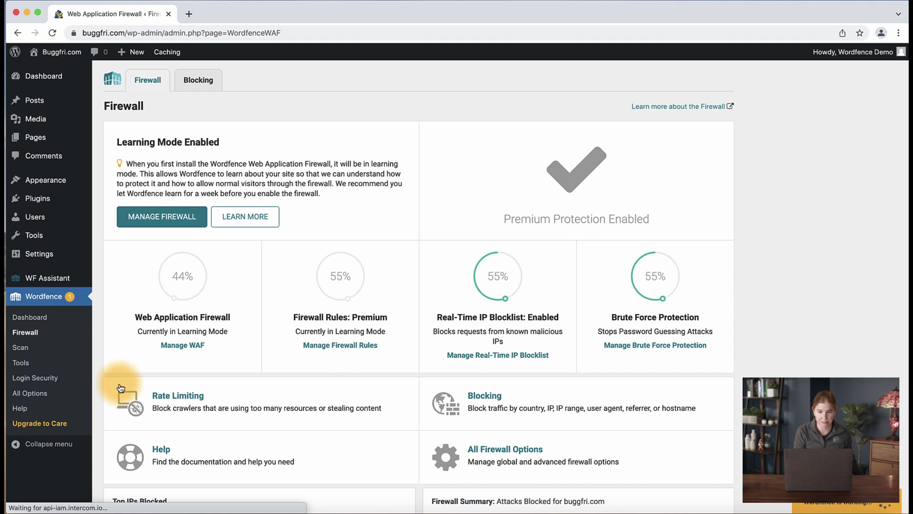
# In All Firewall Options, set the firewall status to Enabled and Protecting and save.
pyautogui.click(508, 442)
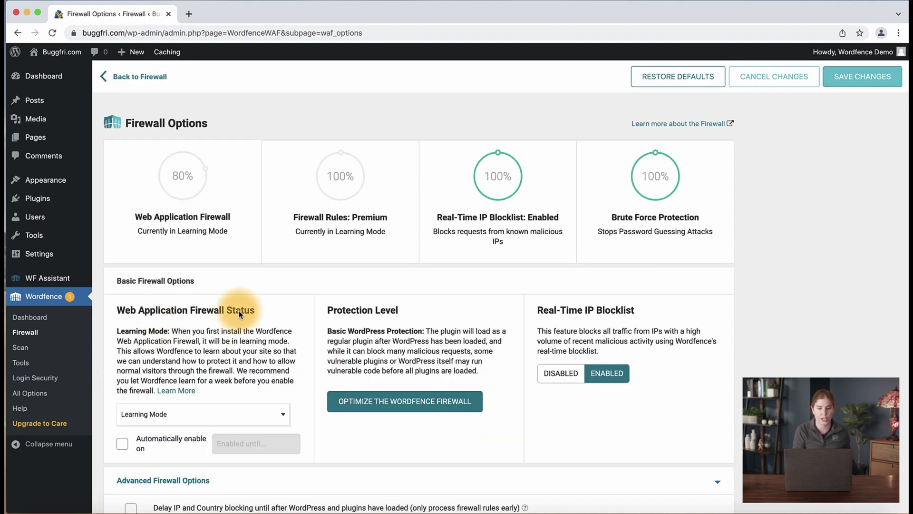
pyautogui.click(201, 414)
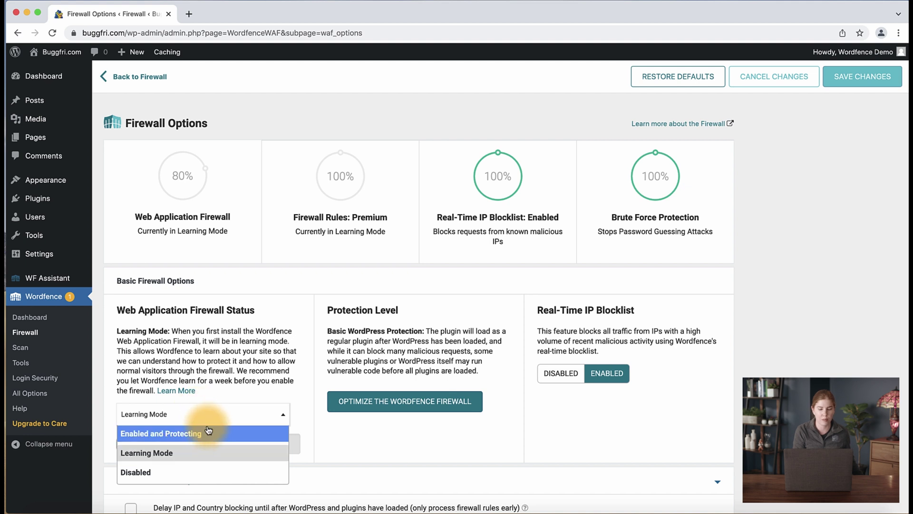
pyautogui.click(209, 433)
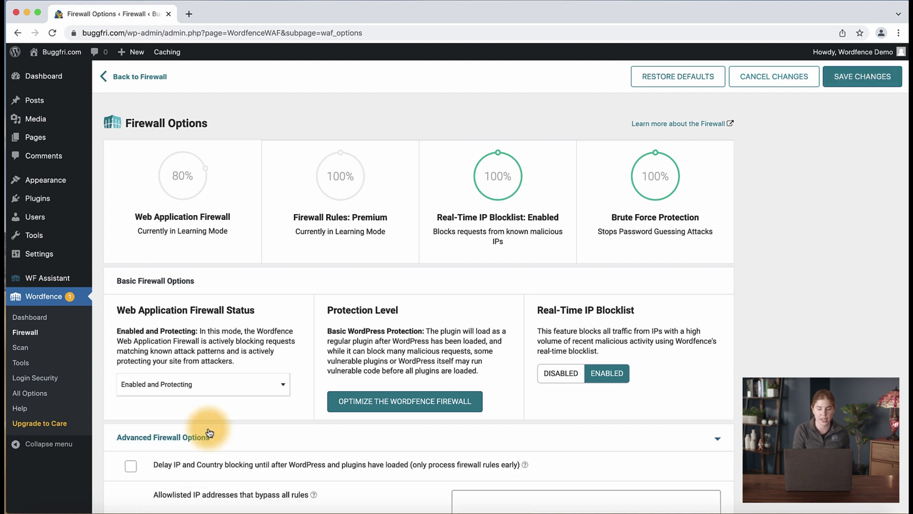
pyautogui.click(871, 82)
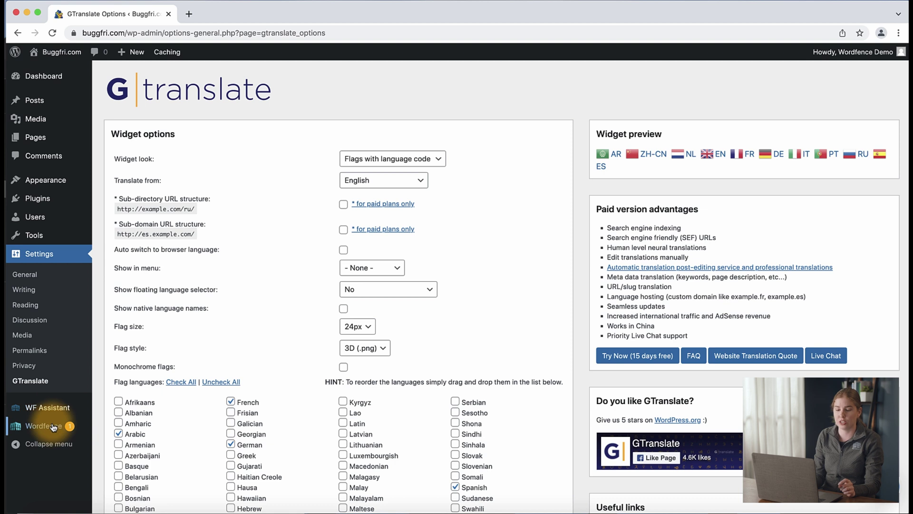
# Set GTranslate's widget look to Language names and save, which triggers Wordfence's 403 block page.
pyautogui.moveTo(54, 427)
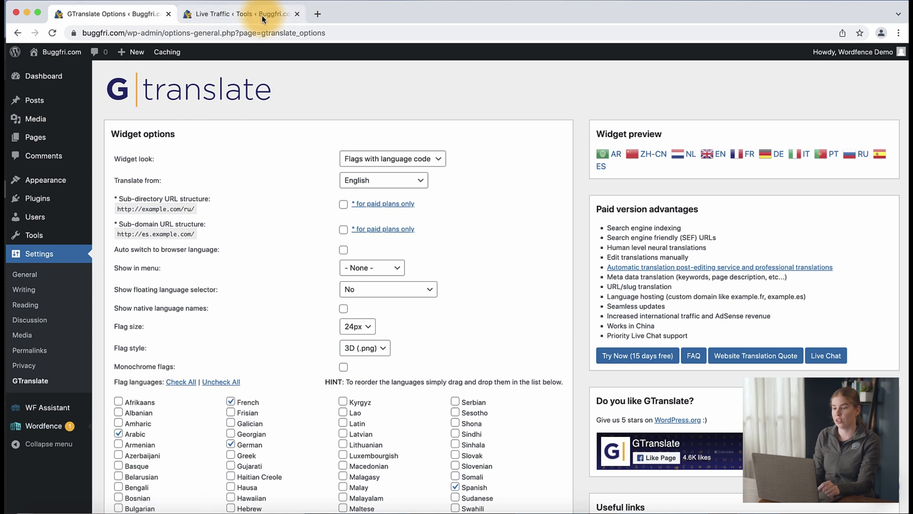
pyautogui.click(262, 15)
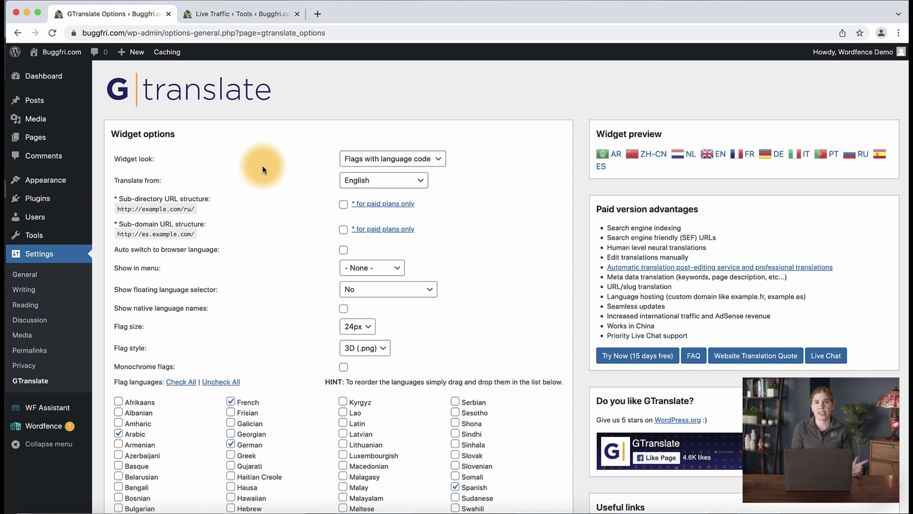
pyautogui.click(376, 159)
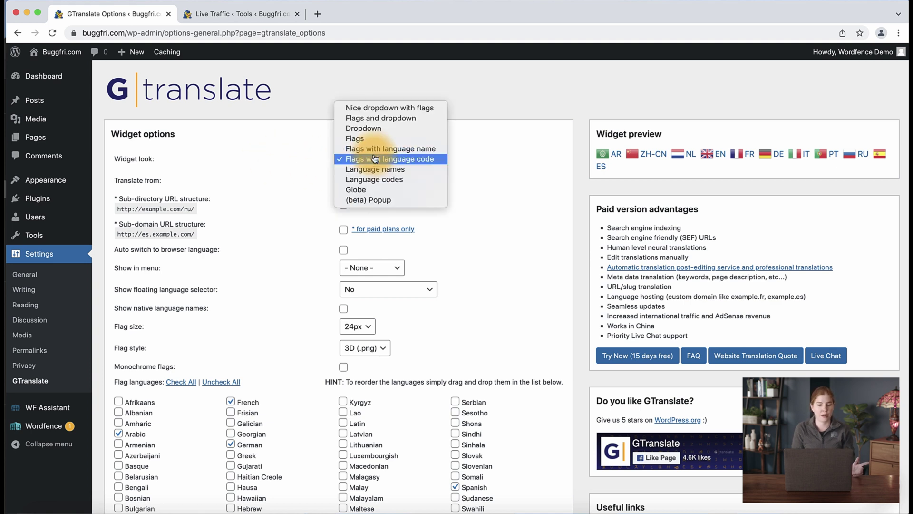
pyautogui.click(377, 170)
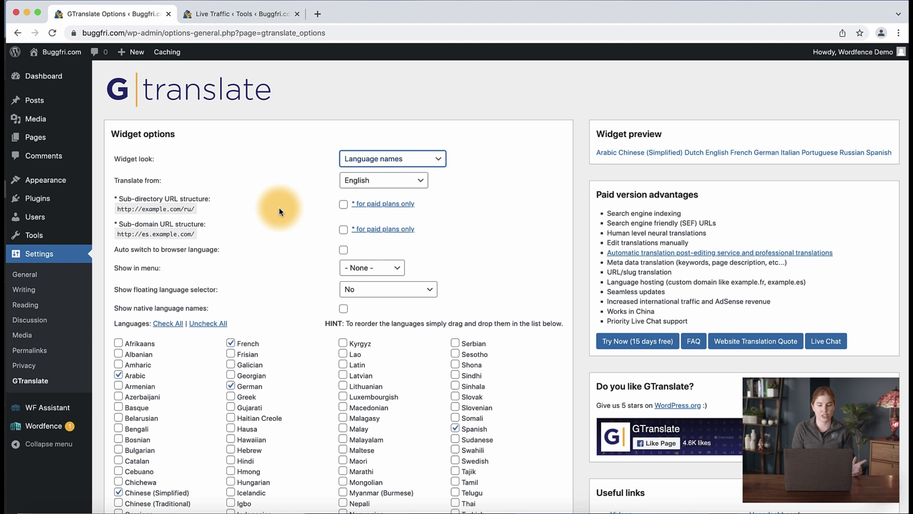
pyautogui.scroll(-10, 280, 211)
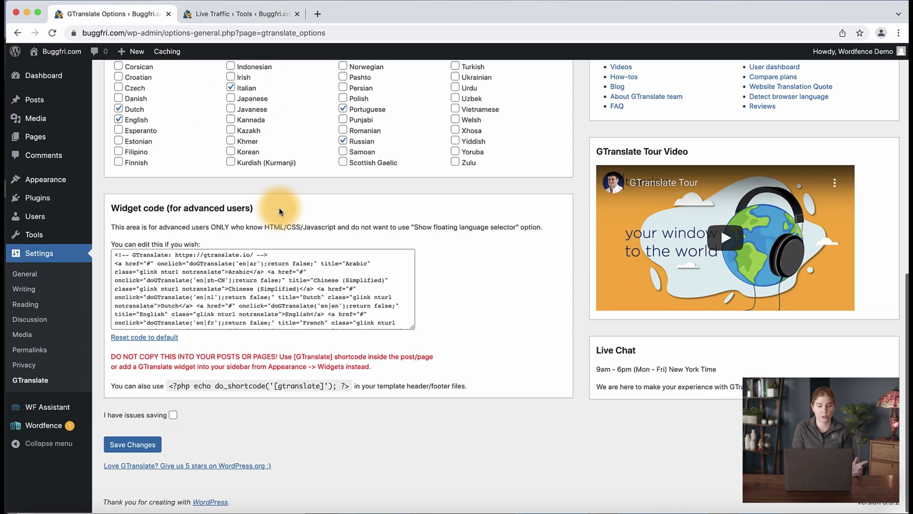
pyautogui.click(134, 444)
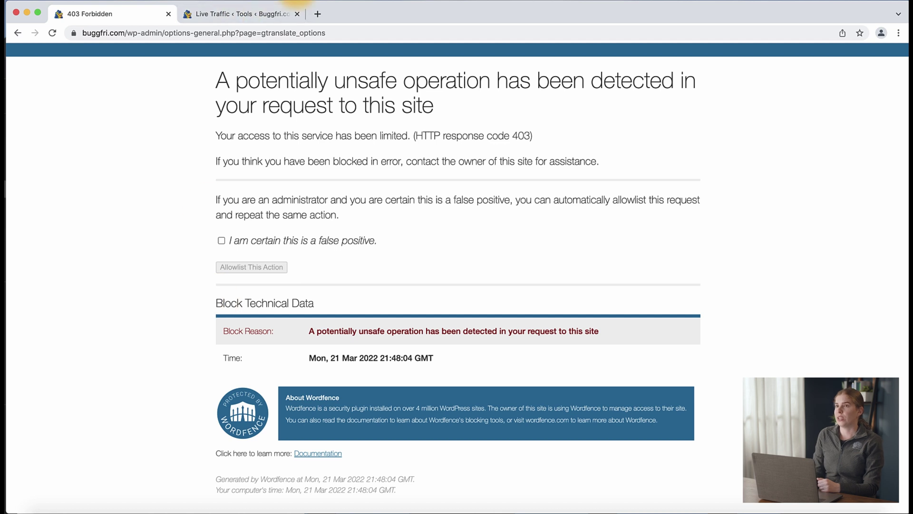
# Inspect the latest 403 request in Live Traffic (XSS in widget_code), then go to the Firewall overview.
pyautogui.click(192, 18)
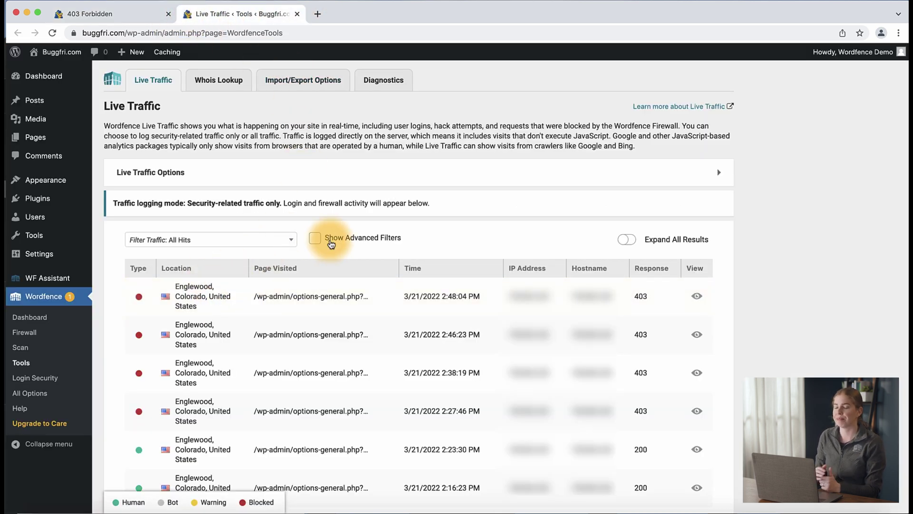
pyautogui.click(314, 294)
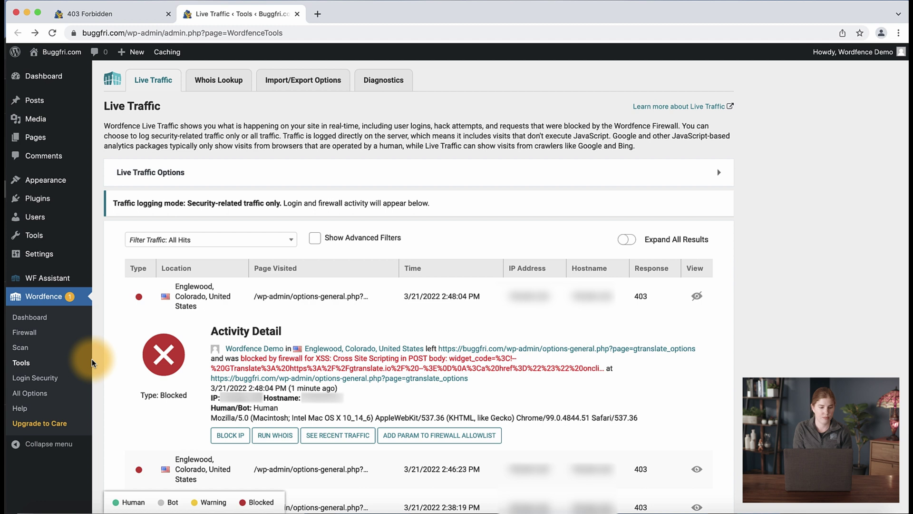
pyautogui.click(25, 332)
# Check the widget_code entry in the firewall's Allowlisted URLs.
pyautogui.click(504, 374)
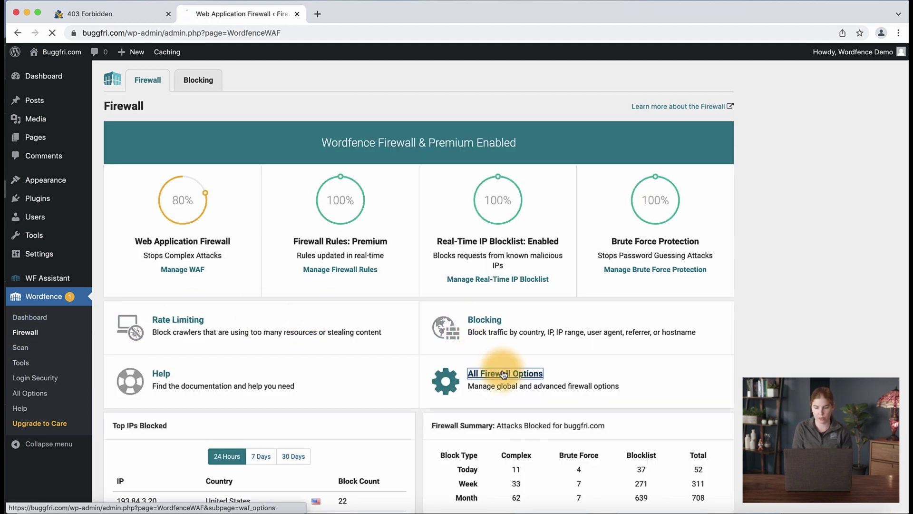
pyautogui.scroll(-7, 503, 374)
pyautogui.scroll(-20, 503, 374)
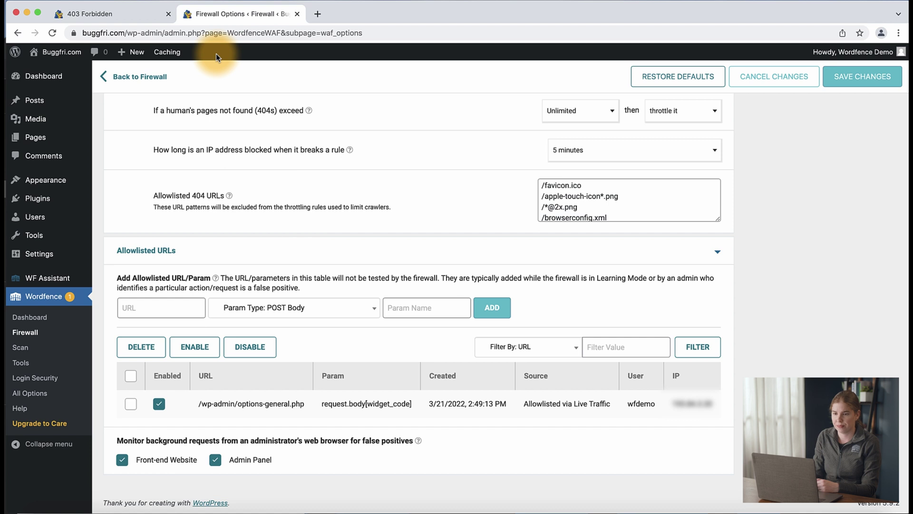
# Reload and resubmit the blocked GTranslate save so Language names saves successfully.
pyautogui.click(138, 17)
pyautogui.press('super+r')
pyautogui.click(549, 113)
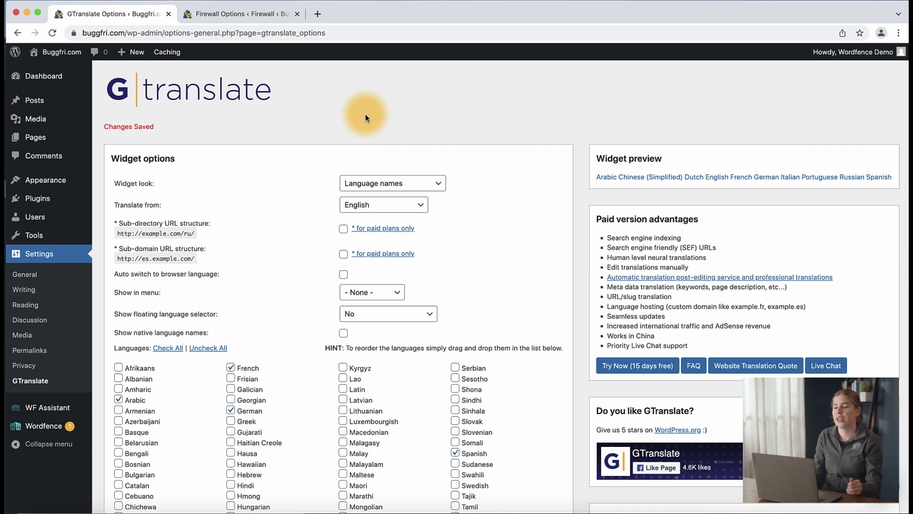
# Paste the three trusted IP addresses into Wordfence's allowlisted IPs field and save.
pyautogui.click(249, 14)
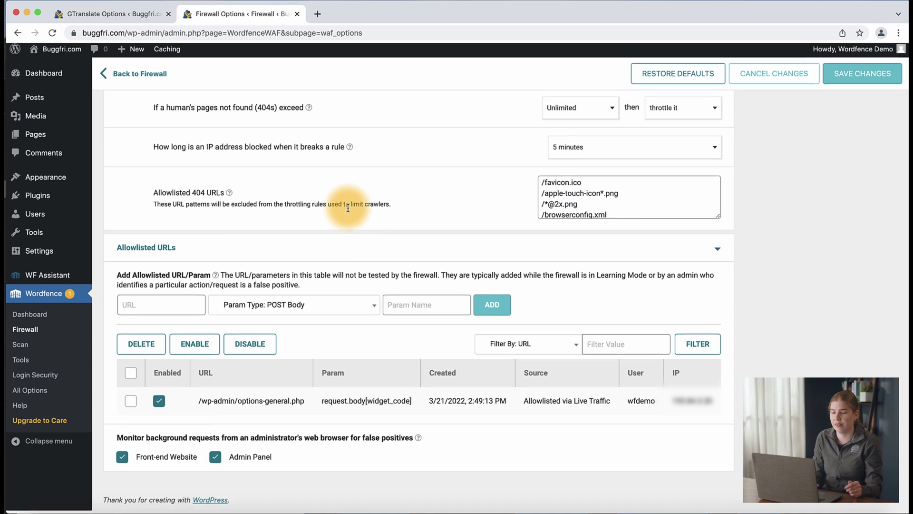
pyautogui.scroll(10, 348, 208)
pyautogui.scroll(10, 348, 208)
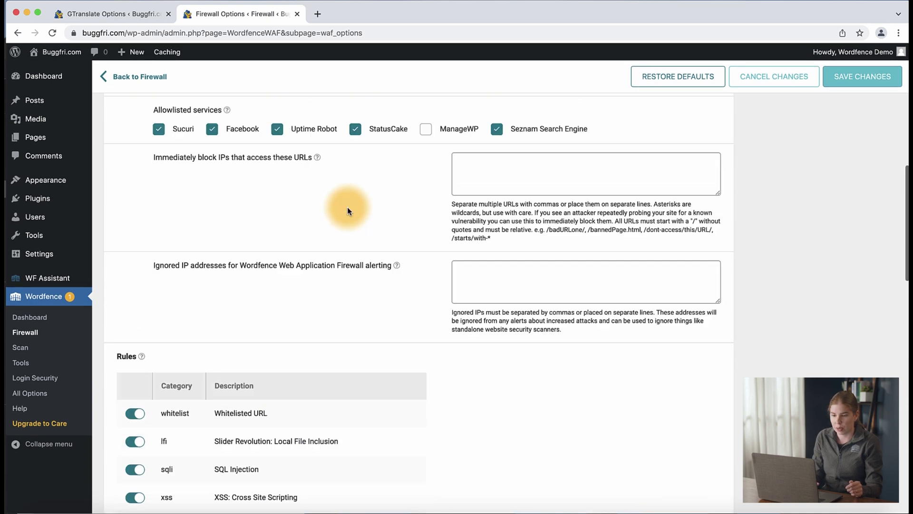
pyautogui.scroll(-3, 348, 208)
pyautogui.scroll(-3, 347, 208)
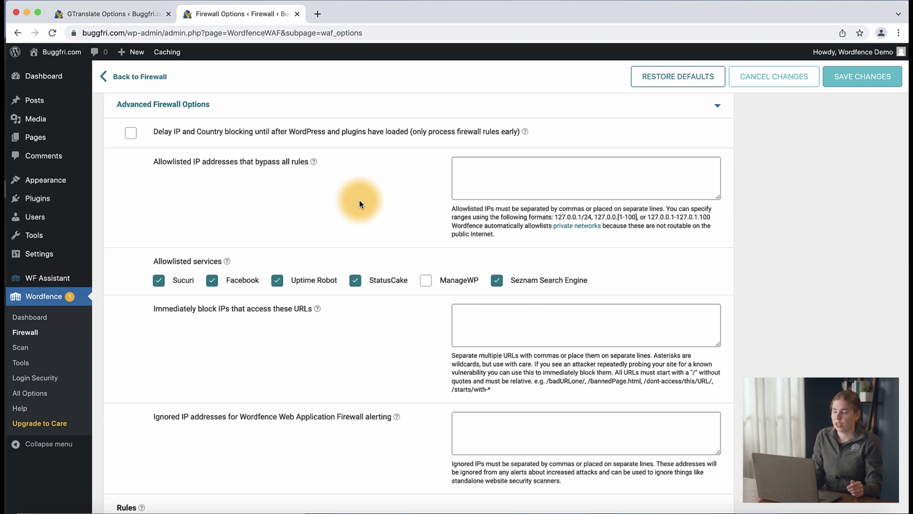
pyautogui.click(554, 176)
pyautogui.press('super+v')
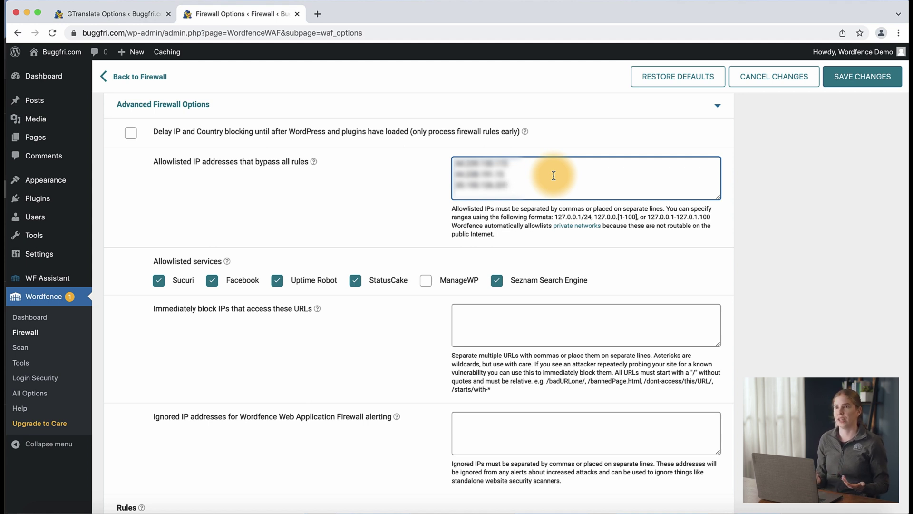
pyautogui.click(873, 80)
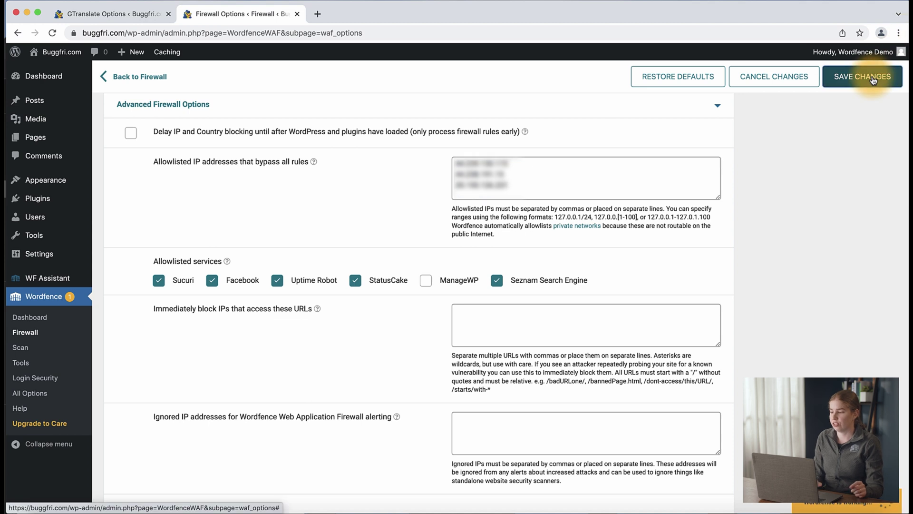